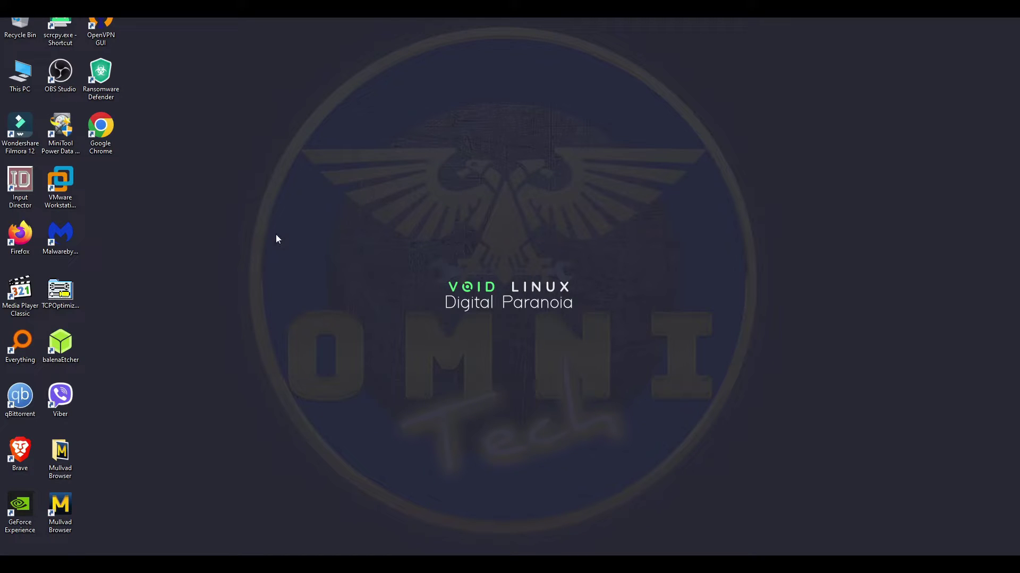
Launch Wondershare Filmora 12 from the desktop shortcut and start a new empty project.
double_click(27, 139)
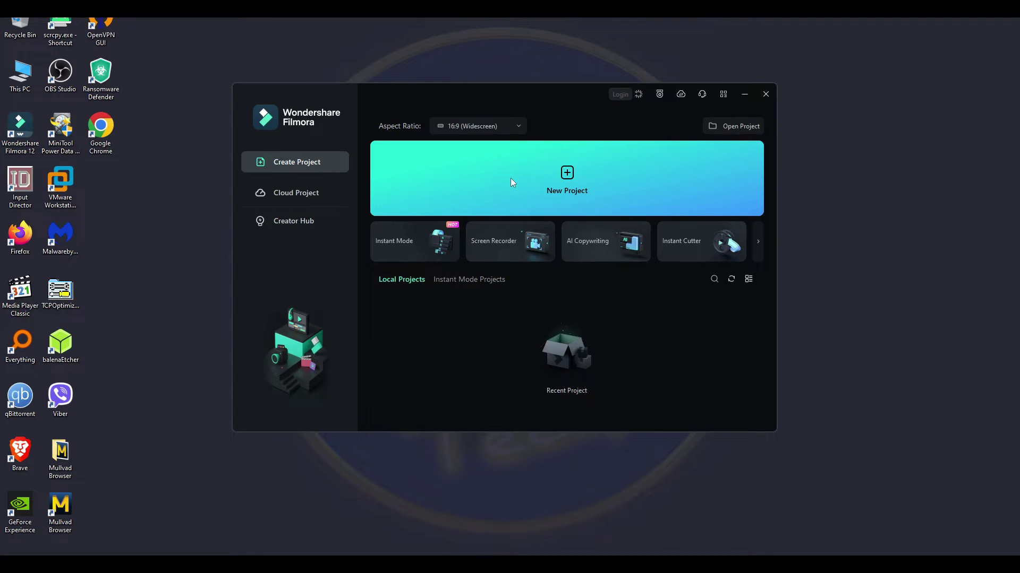
left_click(543, 174)
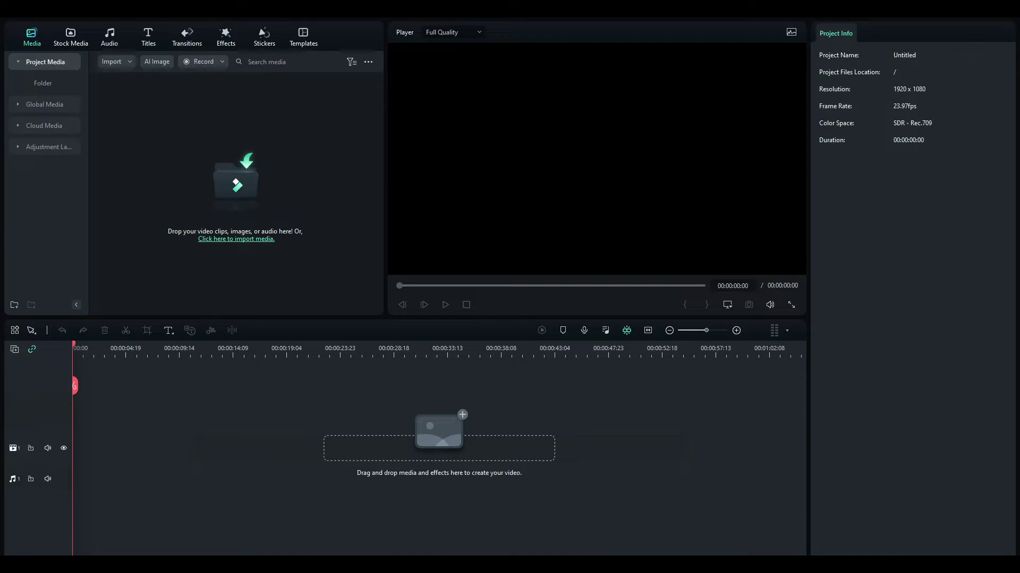
Import clip 20231030_220557 and place it on the timeline, dismissing the frame-rate prompt.
left_click_drag(182, 182, 189, 189)
left_click_drag(229, 119, 78, 416)
key("Return")
left_click(298, 355)
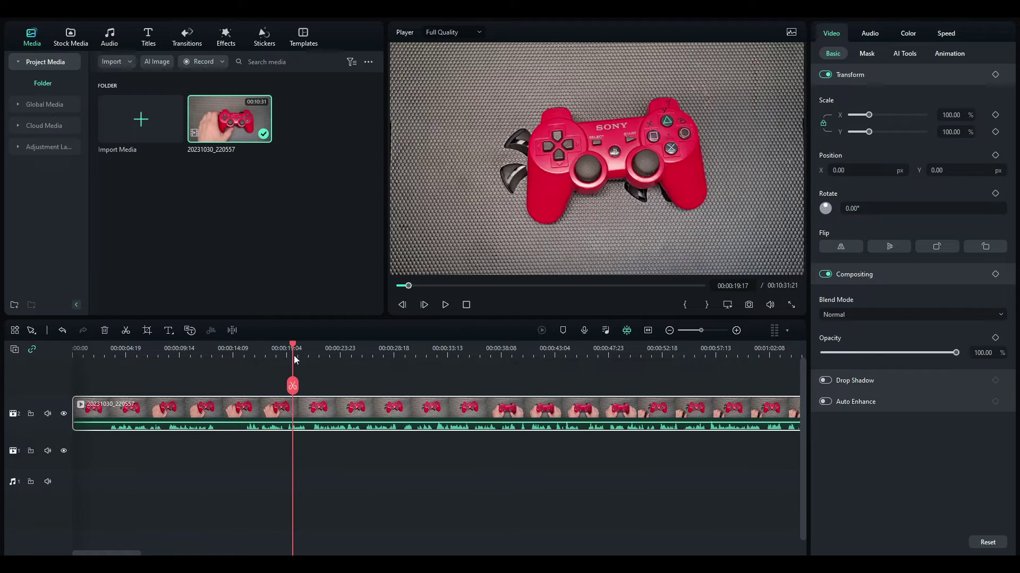
Split the clip at the playhead, at about one minute, and at 00:02:19:04.
left_click(293, 386)
scroll(235, 355, "down", 5)
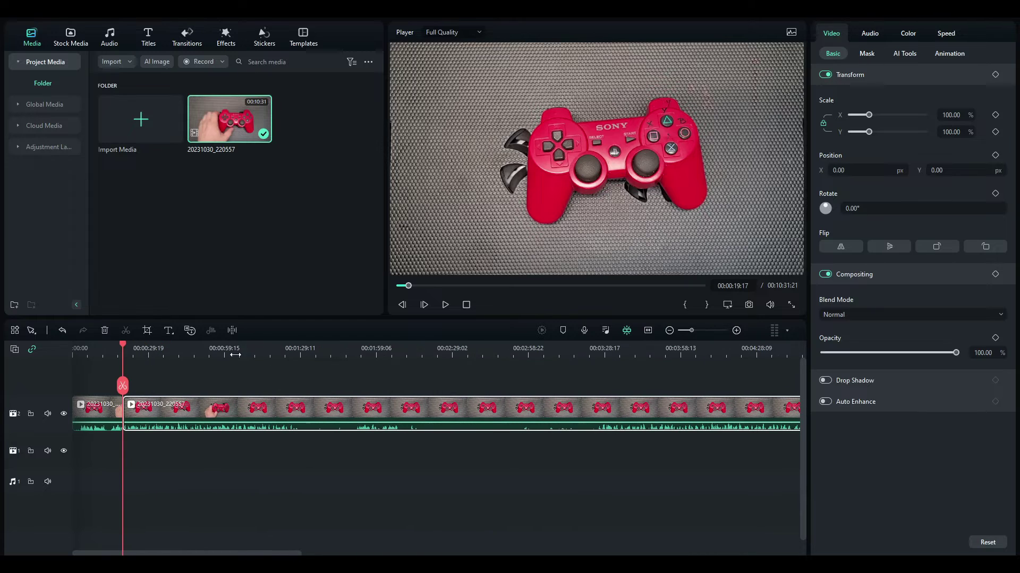
left_click(253, 355)
left_click(253, 386)
left_click(427, 355)
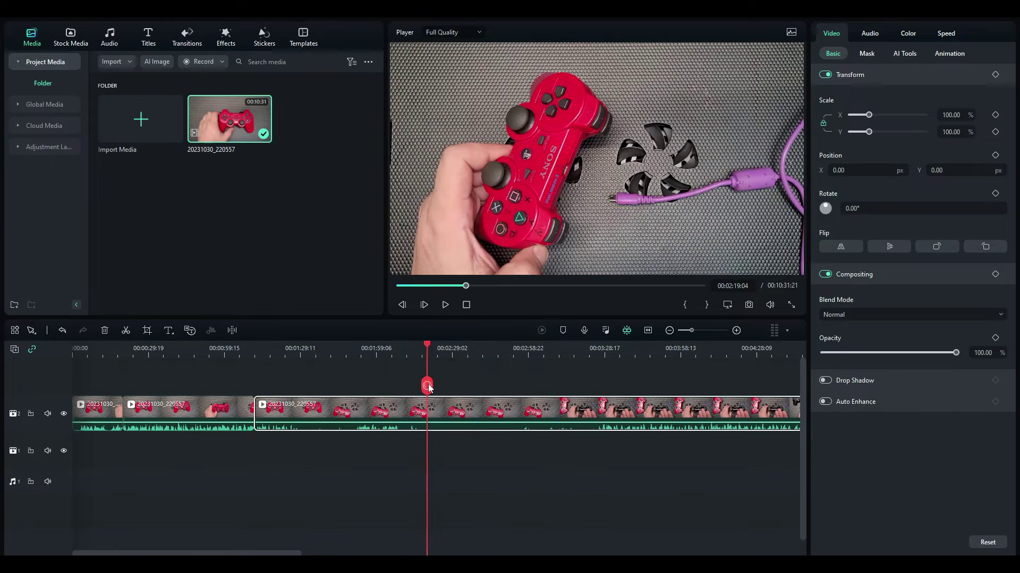
left_click(429, 388)
Move the latter part to track 3, split at 00:02:56, delete the short piece, and lower the rest.
left_click(523, 354)
left_click(524, 386)
left_click_drag(524, 409, 480, 409)
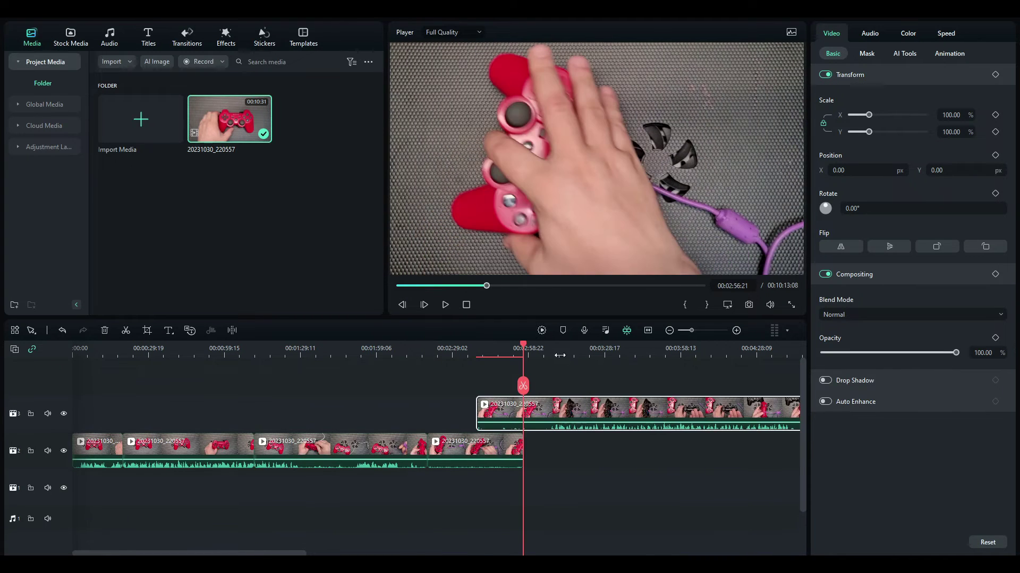
left_click(523, 386)
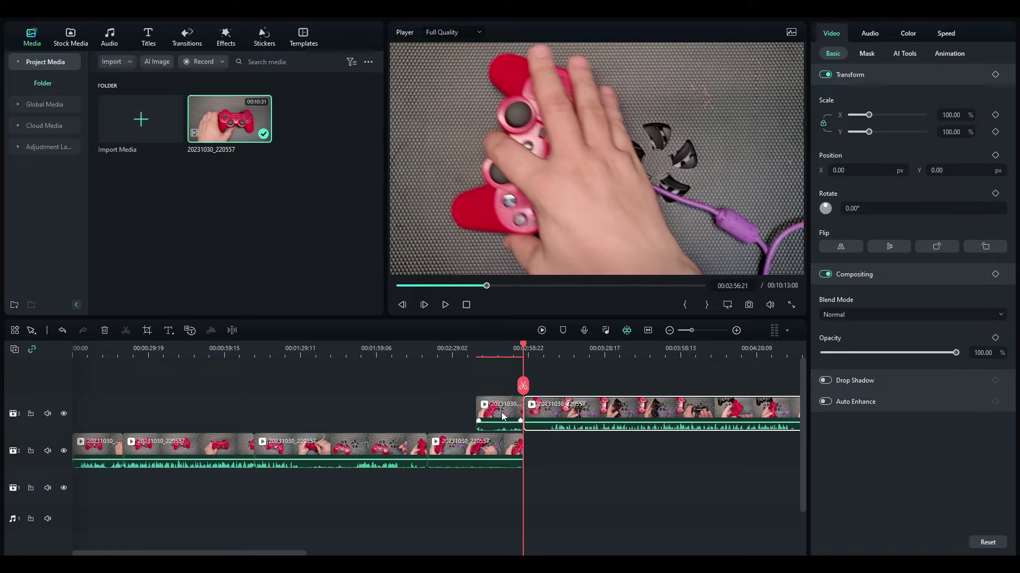
left_click(503, 417)
key("Delete")
left_click_drag(502, 425, 548, 485)
Scroll along the timeline and bring up the context menu for the long clip.
scroll(587, 435, "down", 1)
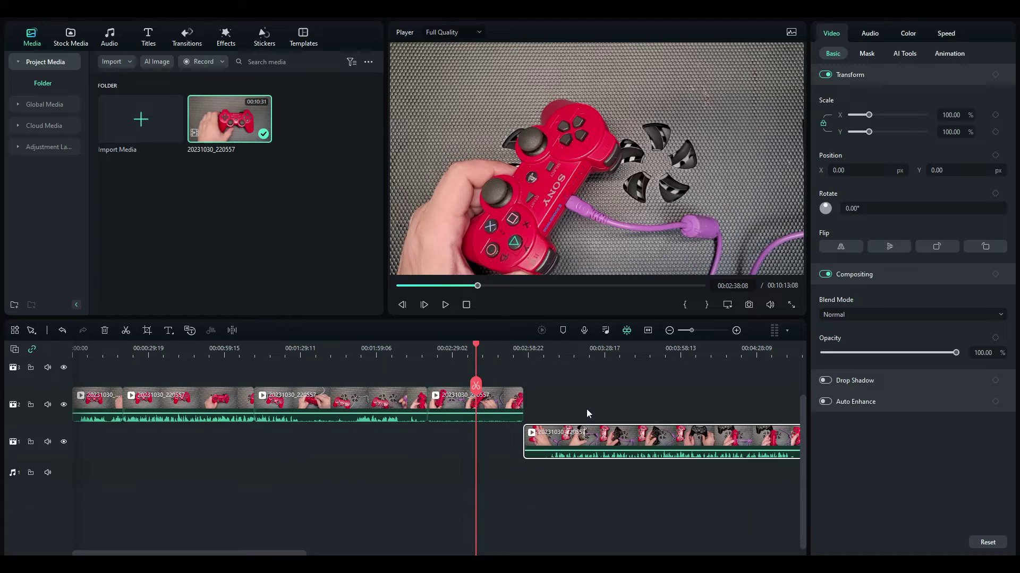
left_click_drag(297, 552, 454, 544)
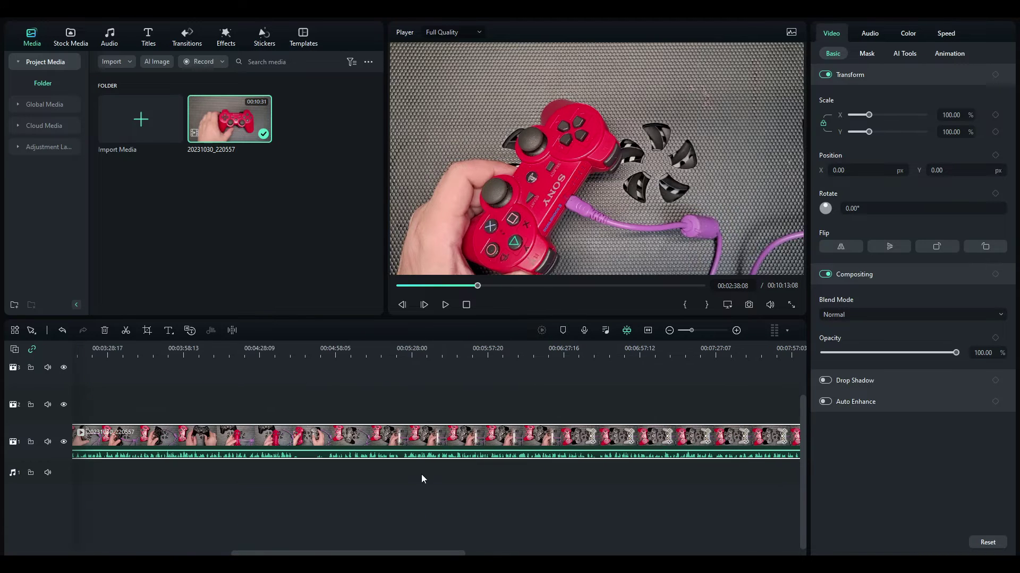
right_click(411, 440)
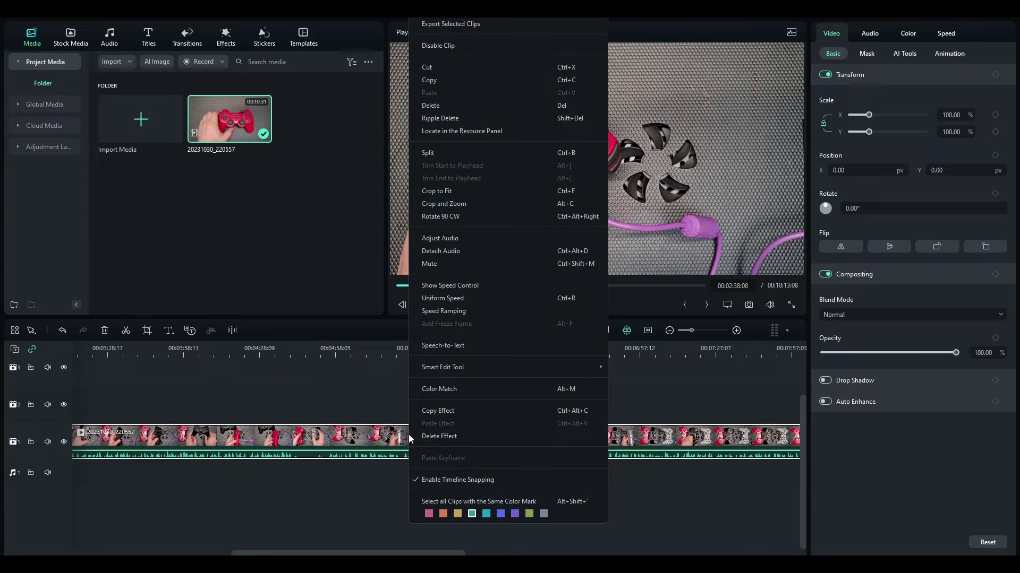
Run Smart Edit Silence Detection on the clip with the volume threshold at 19%.
mouse_move(451, 368)
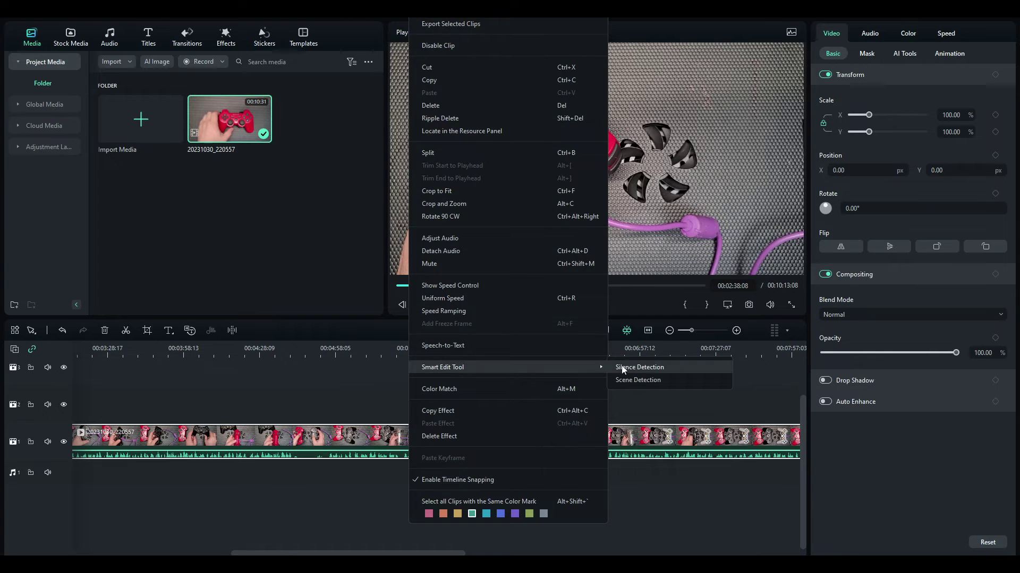
left_click(619, 366)
left_click_drag(685, 175, 679, 176)
left_click(678, 128)
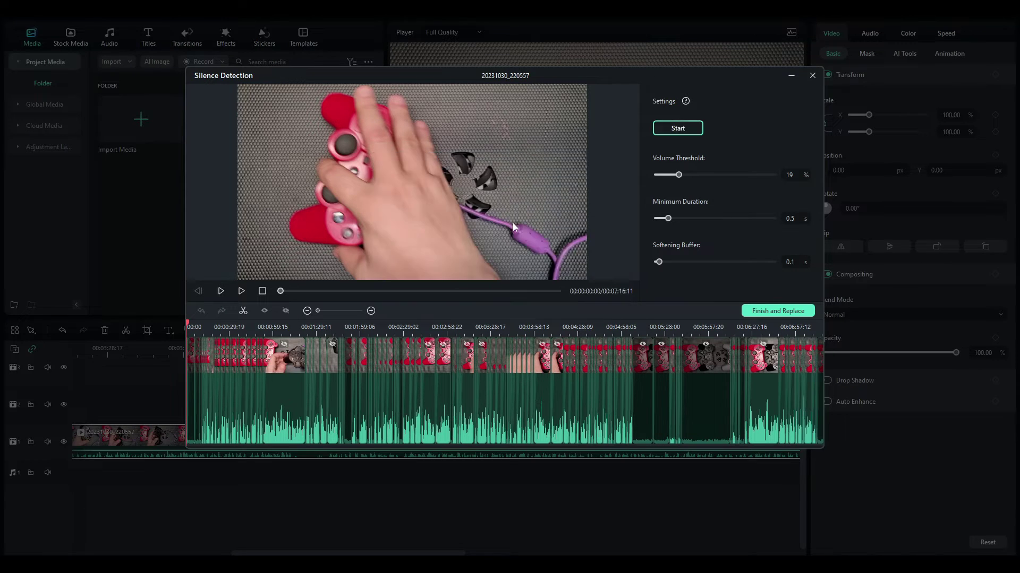
Replace the clip with the silence-trimmed pieces and scrub through to 00:04:58:05.
left_click(754, 311)
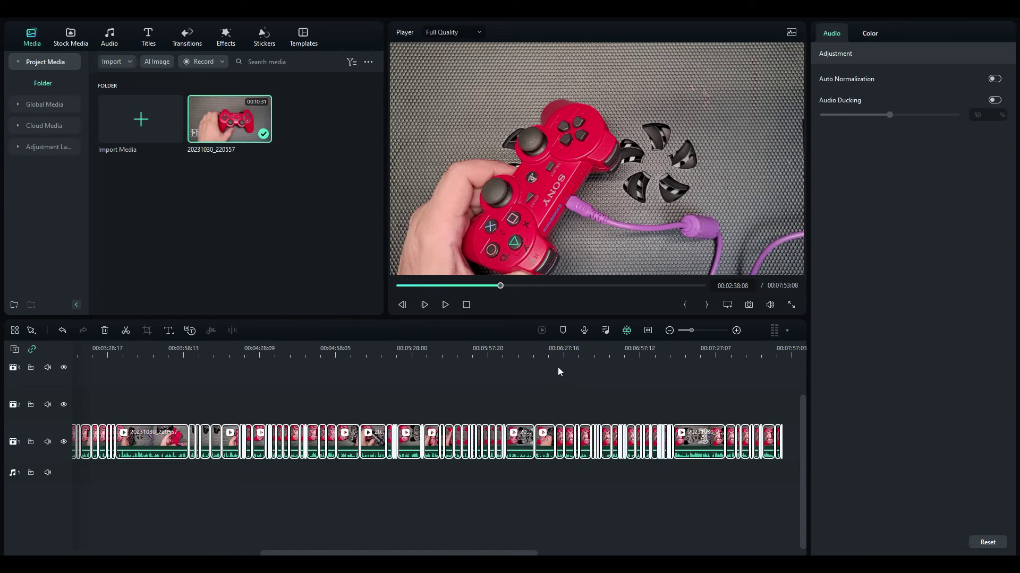
left_click_drag(462, 351, 632, 351)
left_click(336, 373)
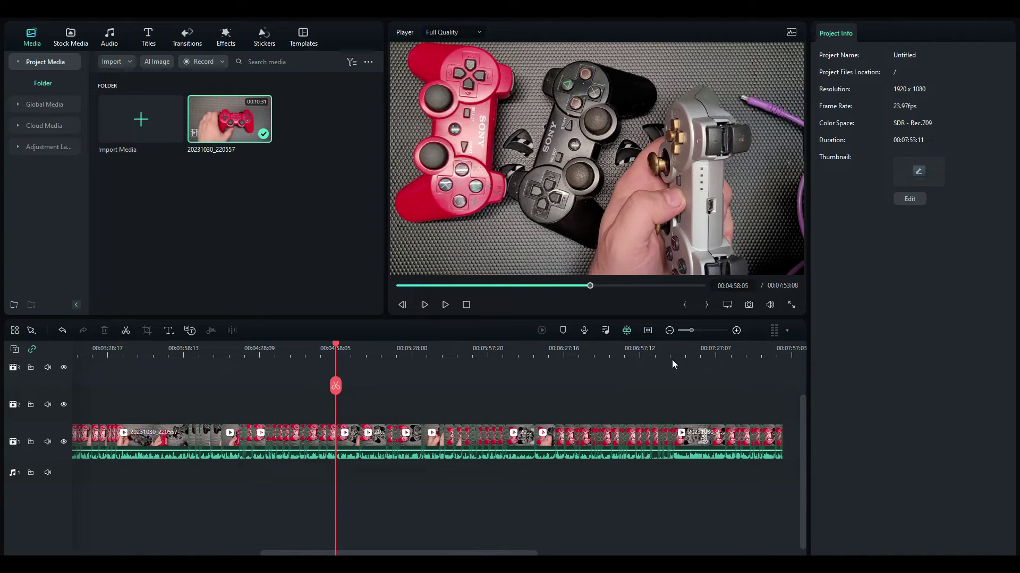
Name the export output 'test video' in the Export window.
left_click(912, 18)
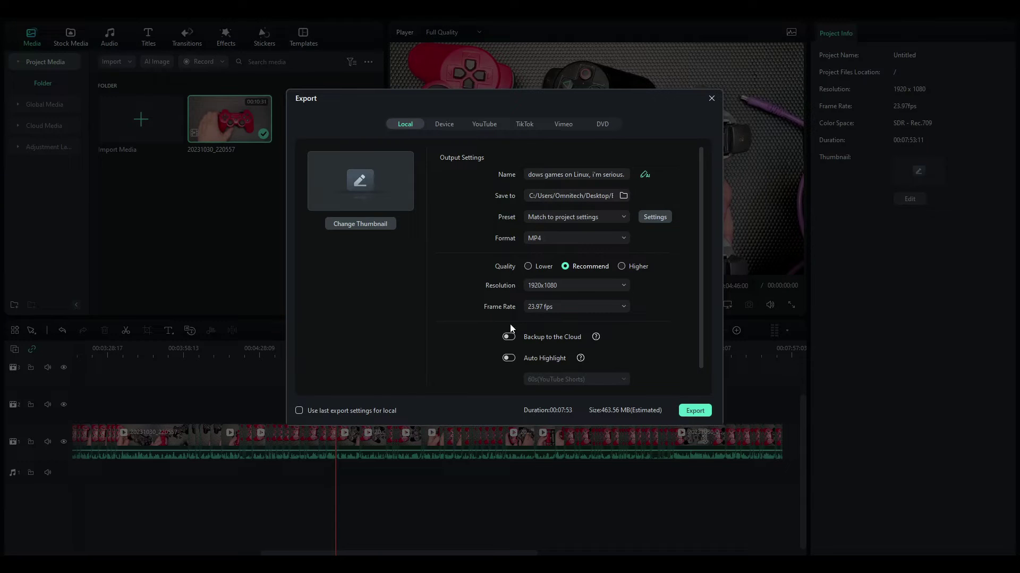
triple_click(576, 174)
key("BackSpace")
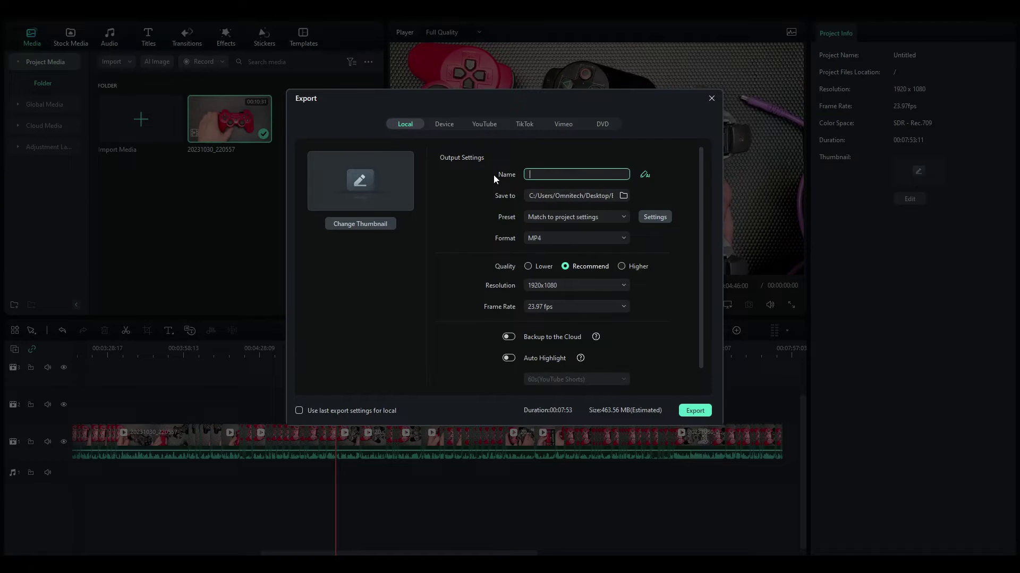
type("test video")
Start the MP4 export and close the validating resources message.
left_click(695, 411)
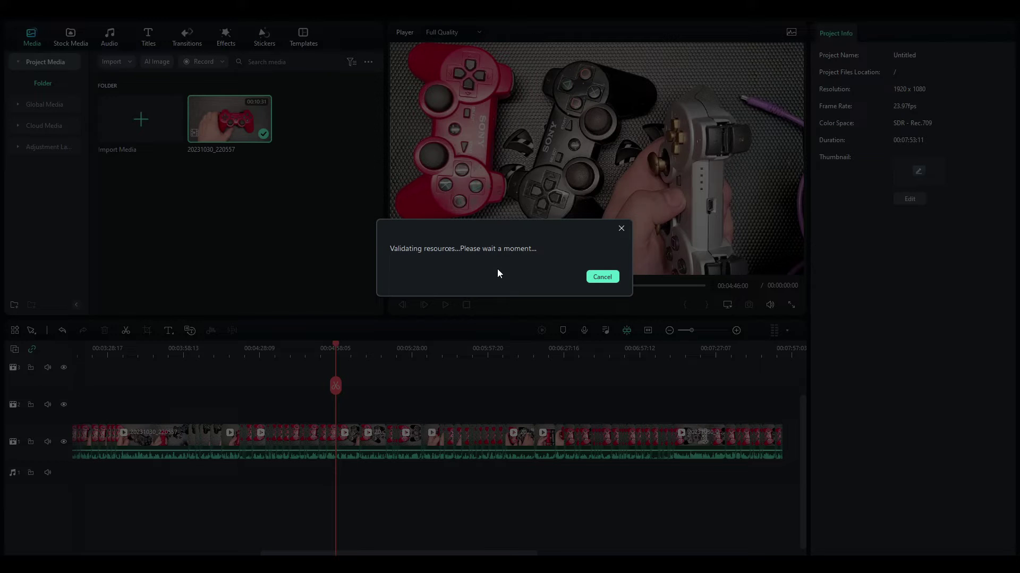
left_click_drag(496, 227, 462, 200)
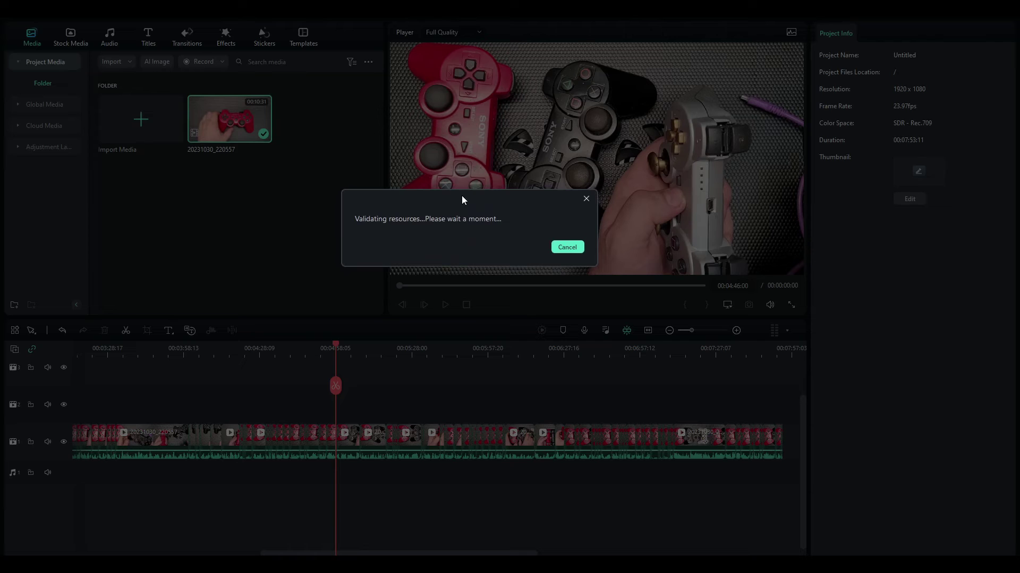
left_click(560, 246)
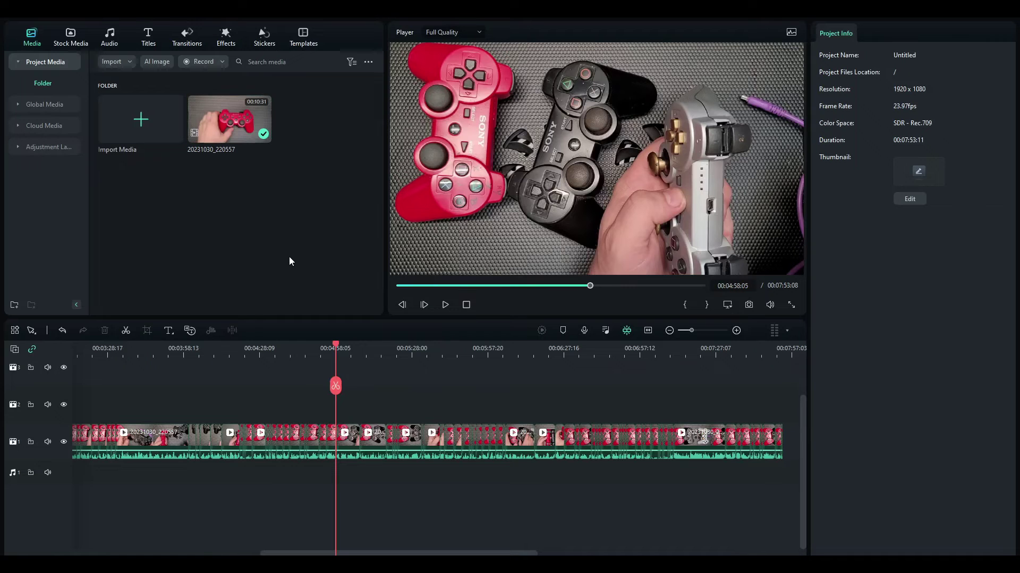
Glance at Titles, return to Media, dismiss the loading window, and reopen Export with Ctrl+E.
left_click(149, 36)
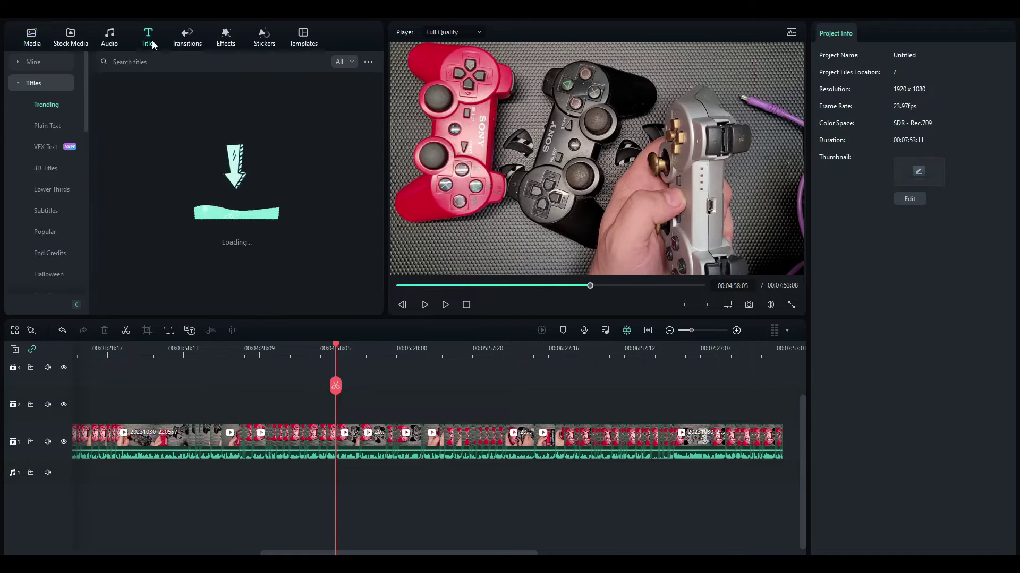
left_click(31, 37)
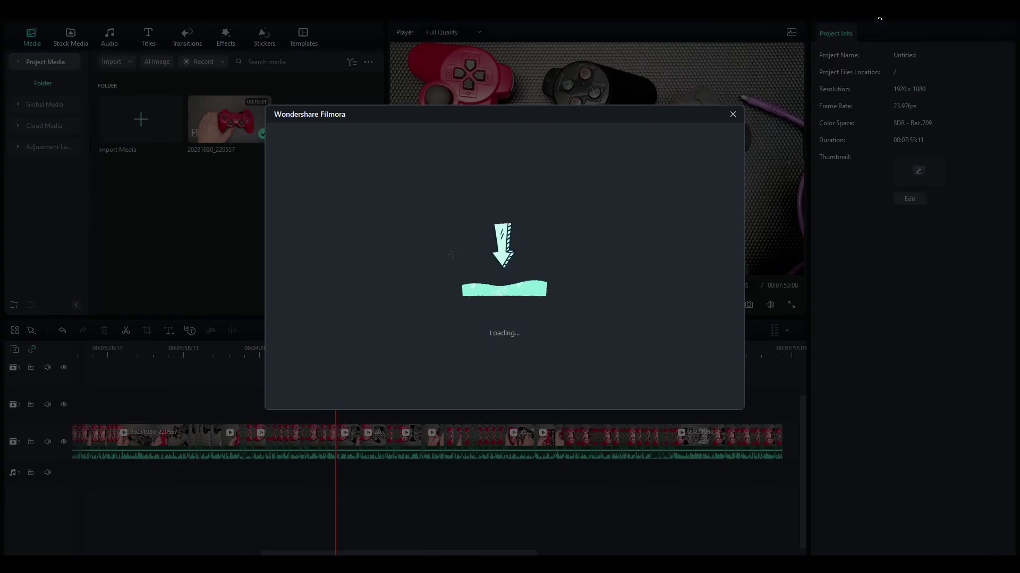
left_click(732, 114)
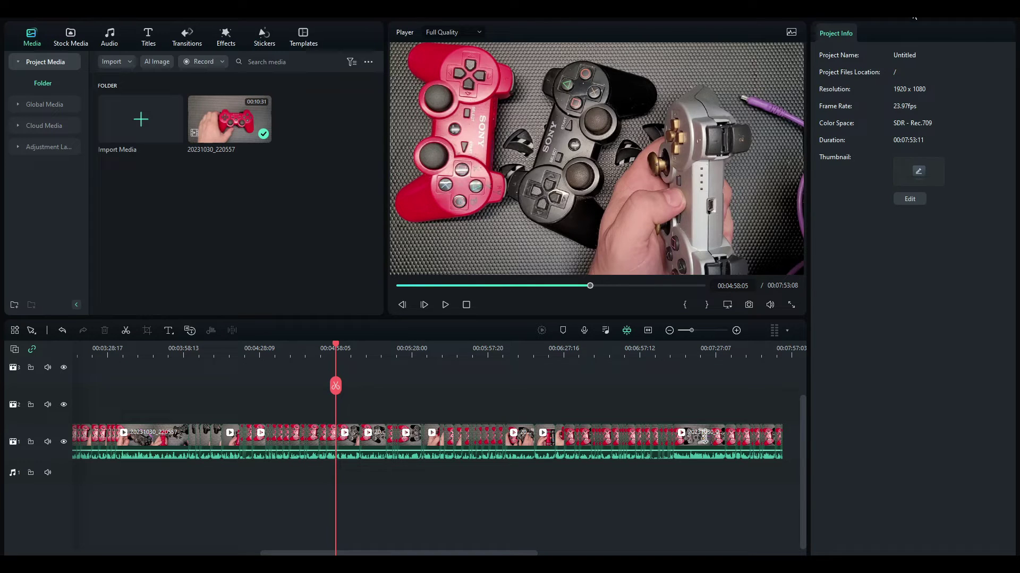
key("ctrl+e")
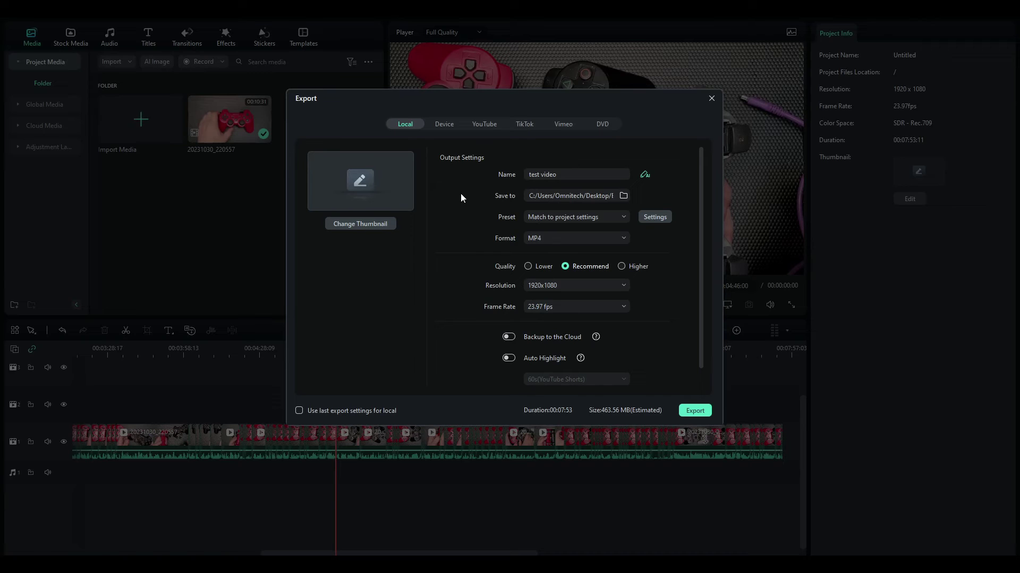
Cancel the export validation, reopen Export, and browse DVD, Vimeo, TikTok and Device before returning to Local.
left_click(695, 410)
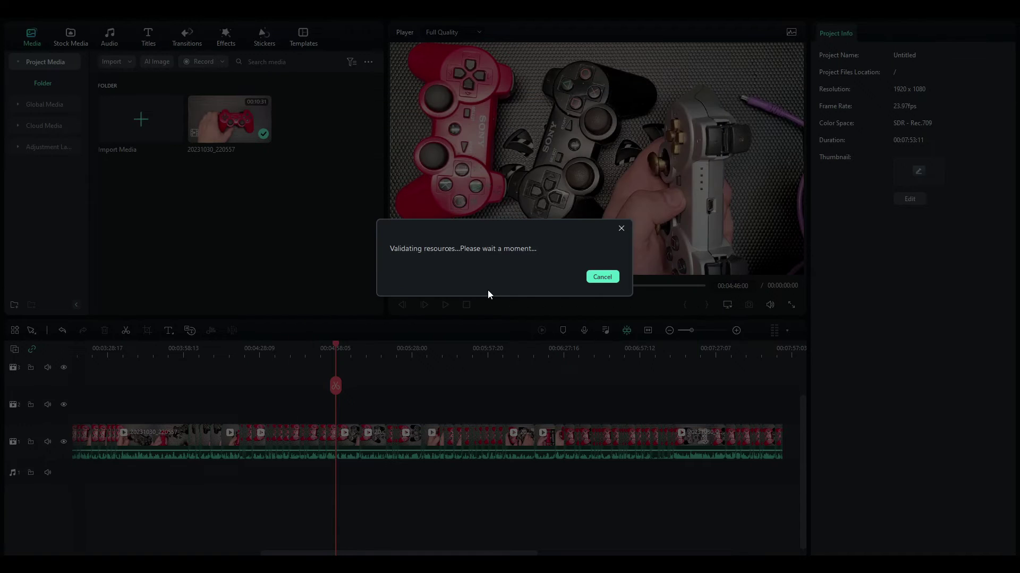
left_click(608, 278)
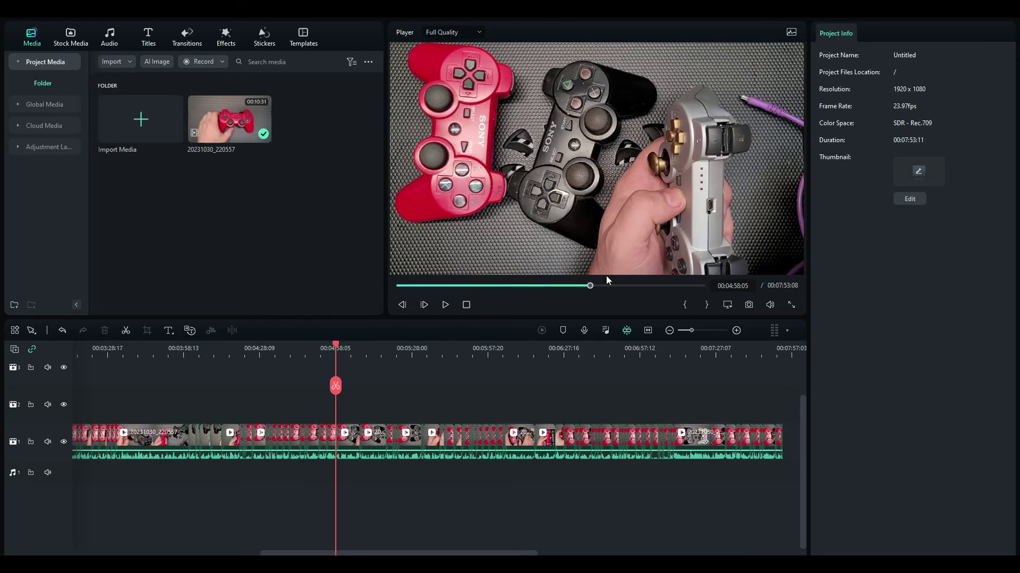
left_click(913, 19)
left_click(602, 123)
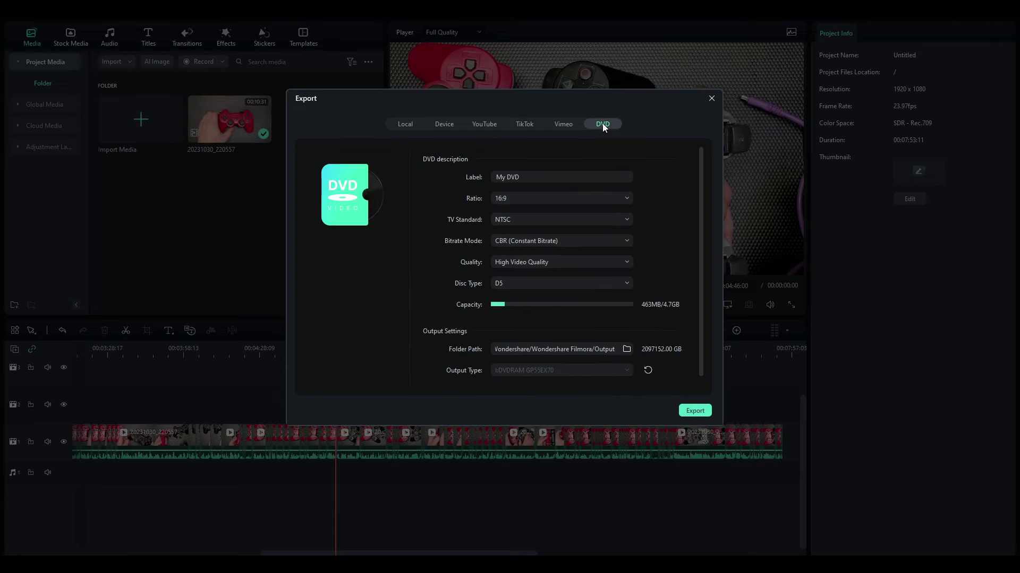
left_click(564, 124)
left_click(524, 124)
left_click(441, 124)
left_click(405, 125)
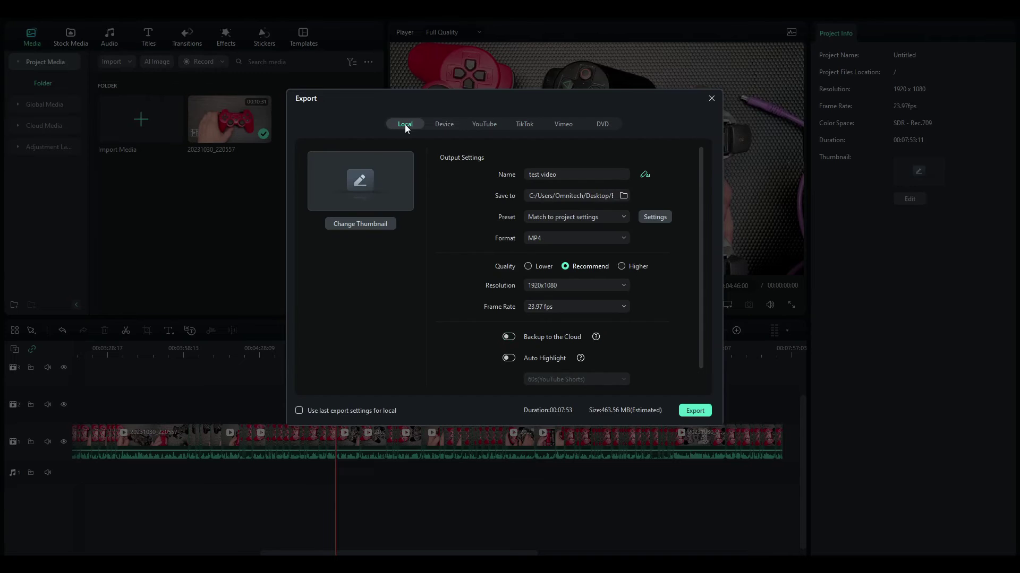
Review the encoding settings without changes and start exporting test video as MP4.
left_click(659, 219)
scroll(531, 276, "down", 2)
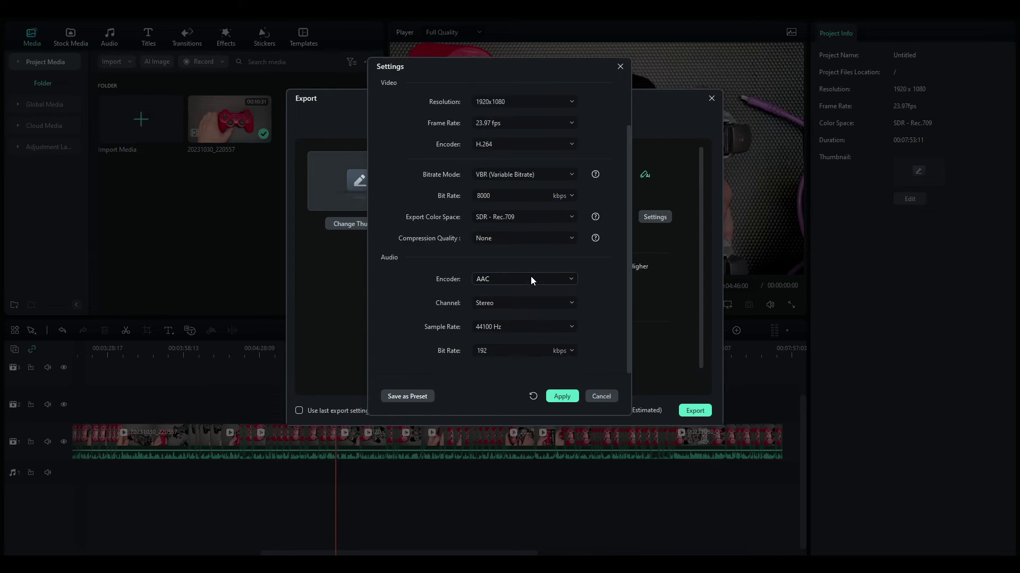
scroll(532, 273, "up", 2)
scroll(535, 271, "down", 2)
scroll(535, 264, "up", 2)
left_click(601, 397)
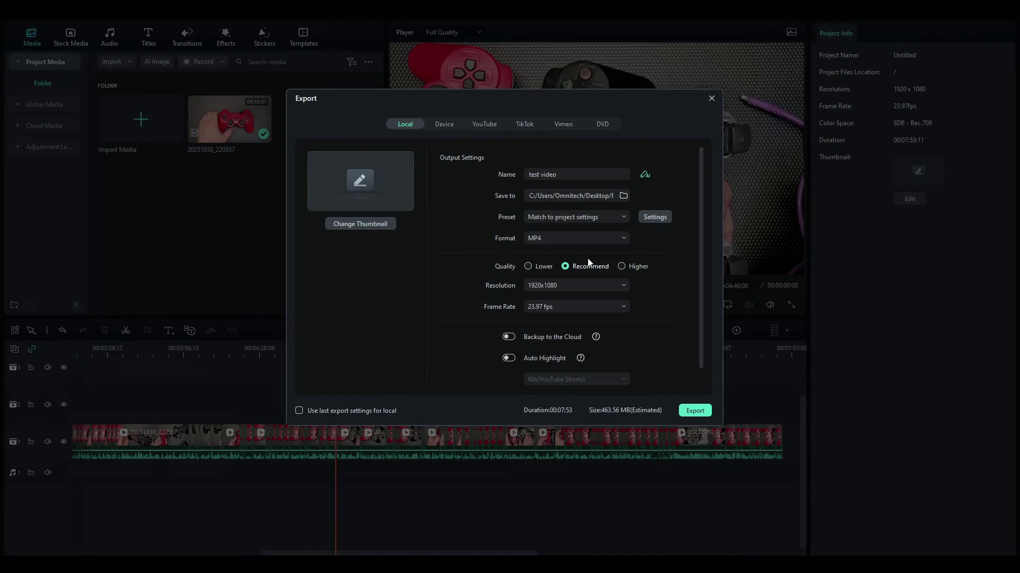
left_click(694, 410)
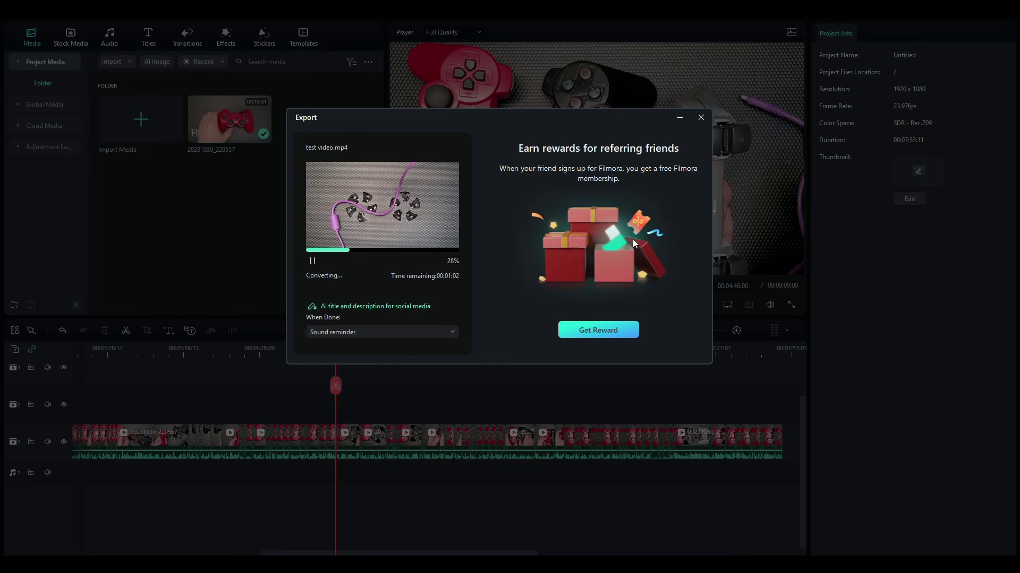
Abort the running test video.mp4 export and confirm closing it.
left_click(701, 118)
left_click(561, 241)
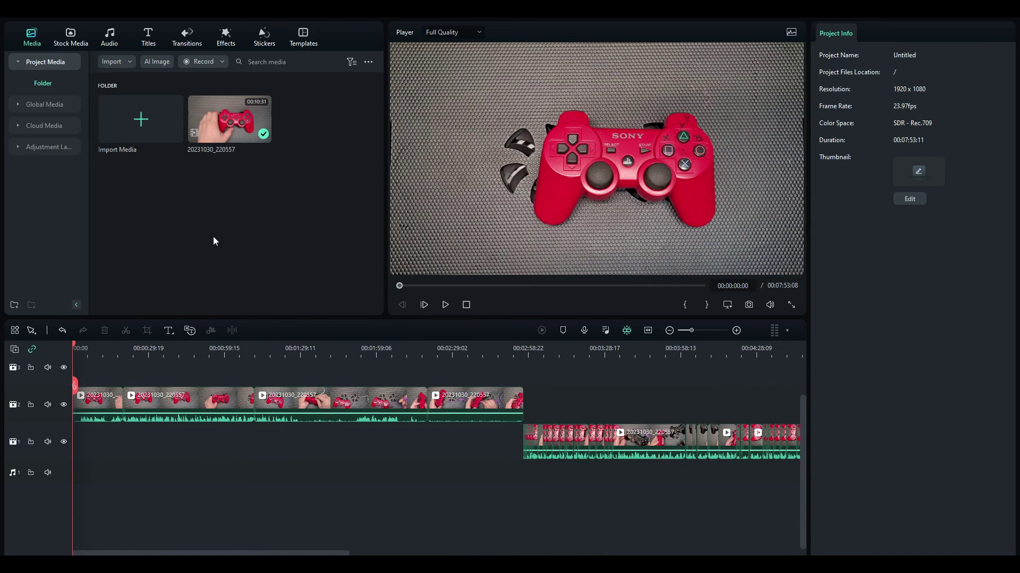
Reopen Export and browse Vimeo, TikTok and Device before returning to Local.
scroll(365, 346, "up", 3)
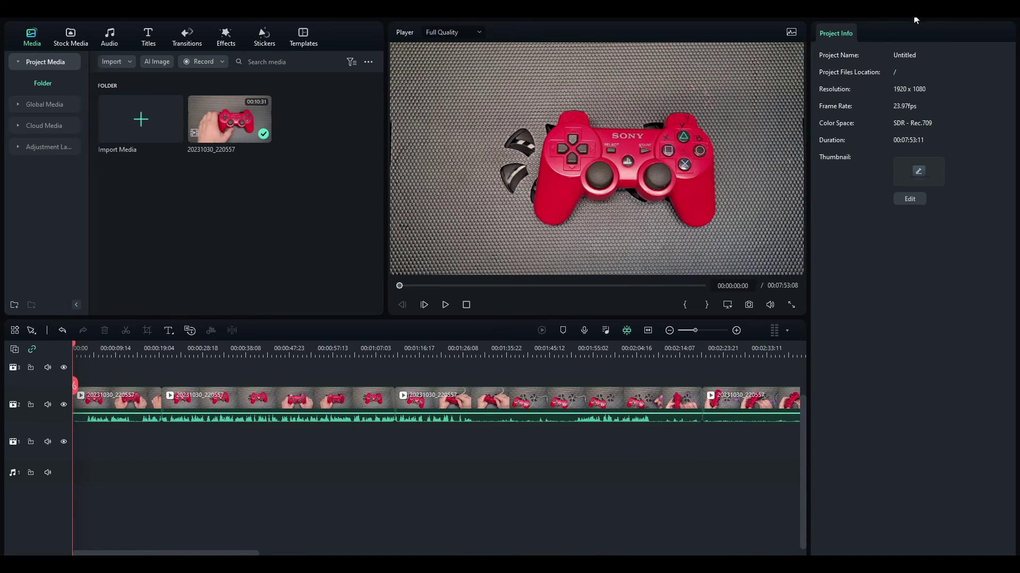
left_click(916, 20)
left_click(564, 124)
left_click(524, 123)
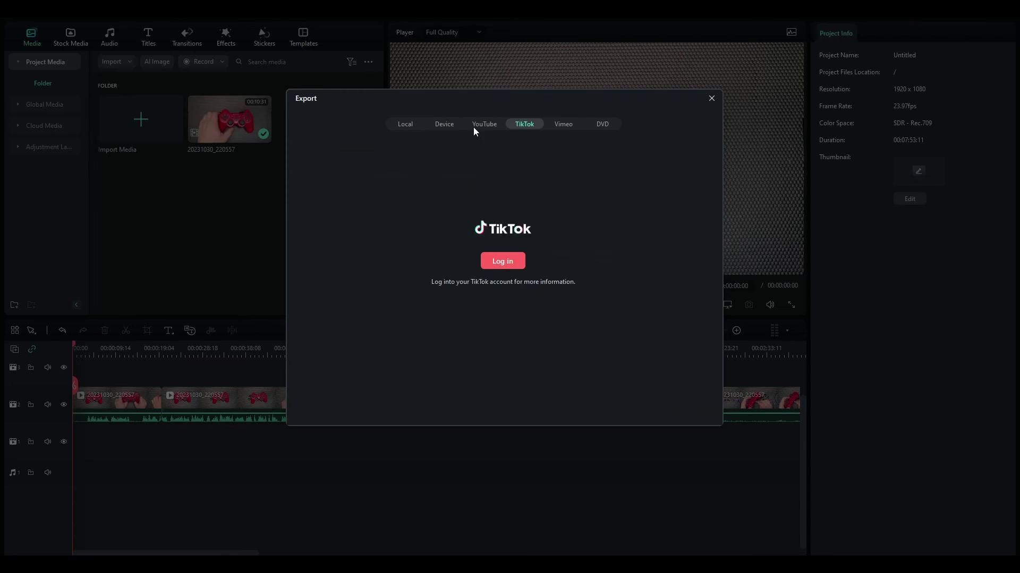
left_click(444, 123)
left_click(405, 124)
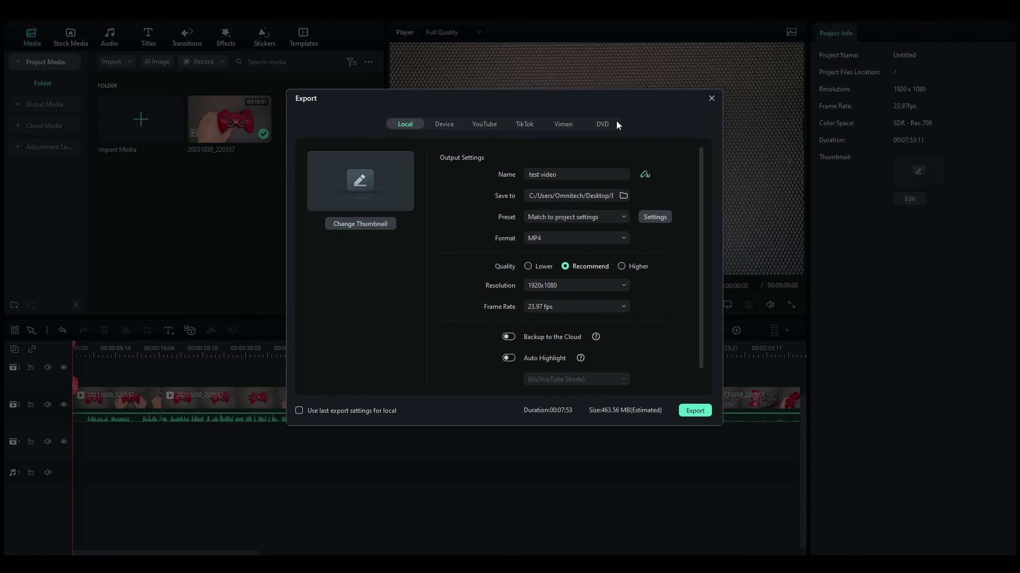
Try Lower quality in the encoding settings, then discard the change.
left_click(654, 217)
left_click(557, 260)
scroll(559, 264, "down", 2)
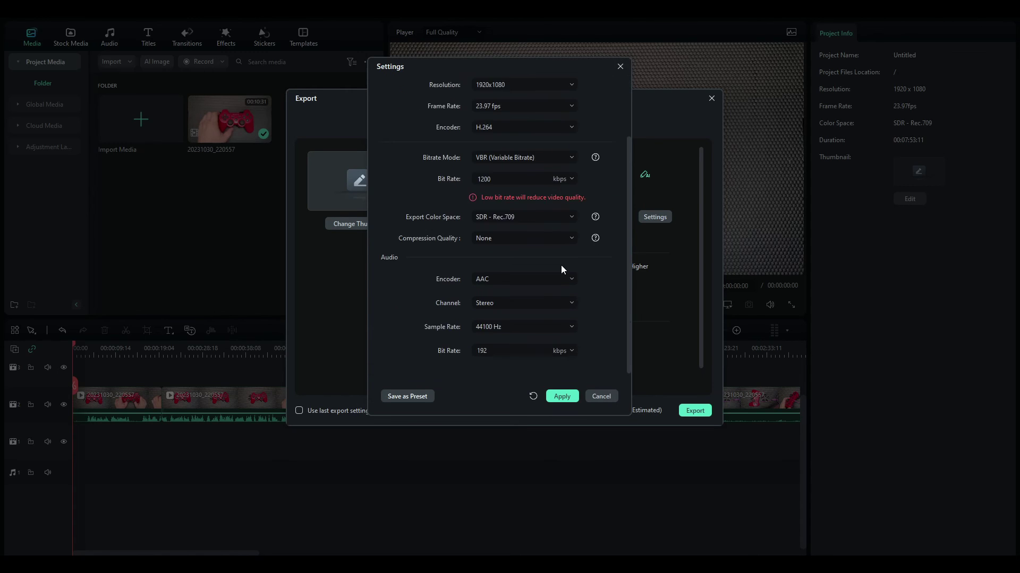
scroll(561, 266, "up", 2)
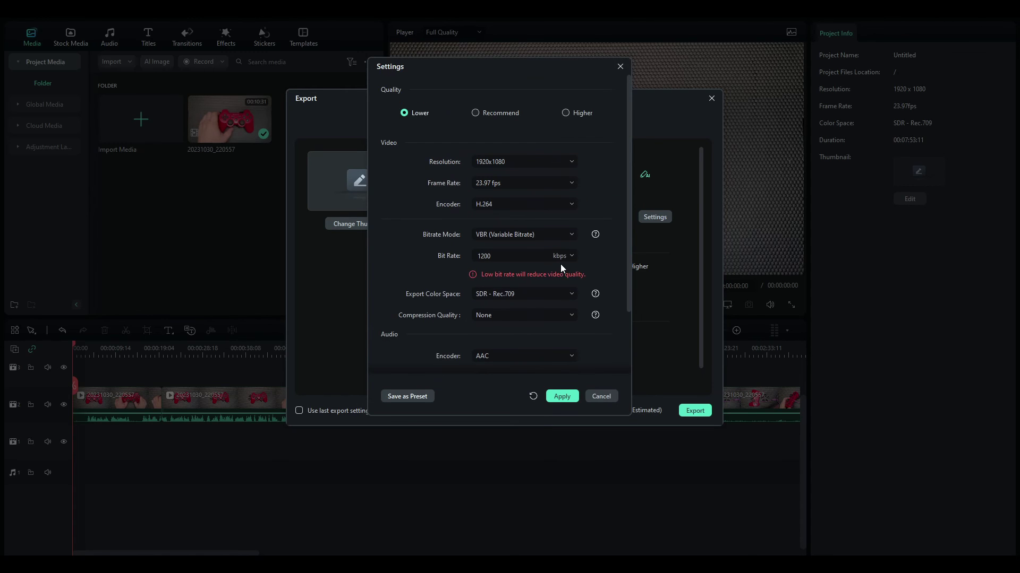
left_click(601, 396)
Start exporting test video as MP4, then abort the export and confirm.
left_click(692, 410)
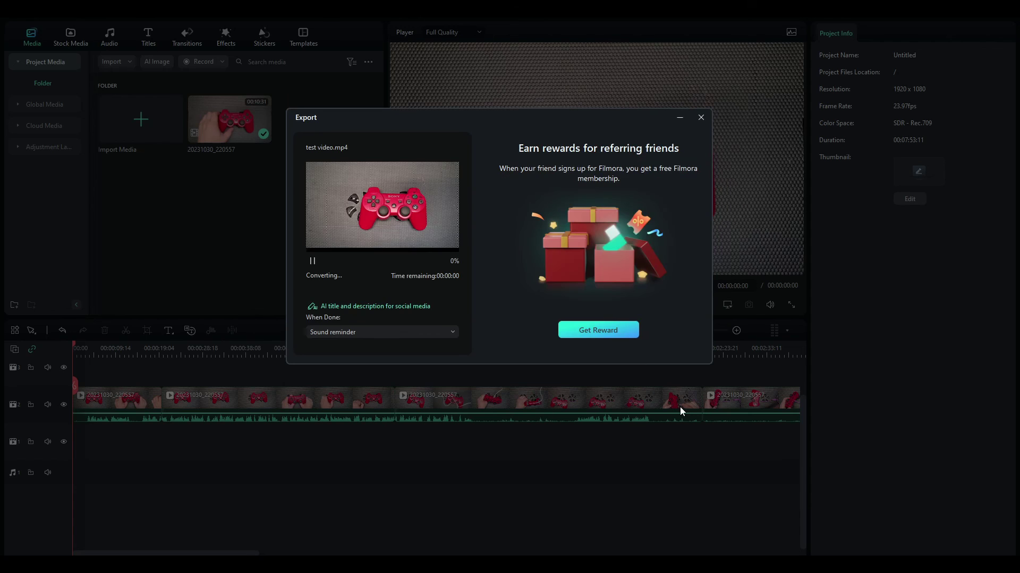
left_click(700, 119)
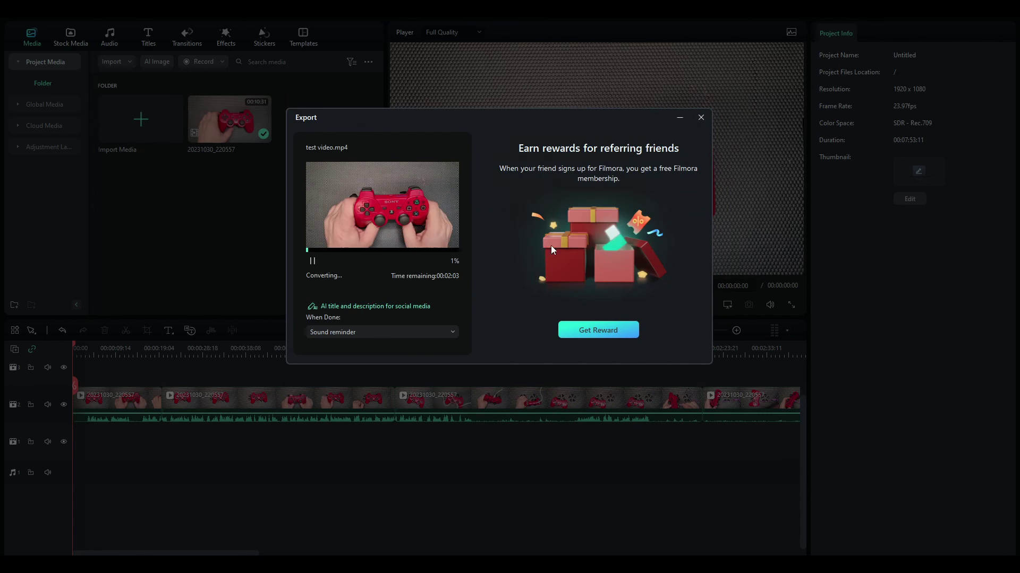
left_click(551, 245)
Close the Filmora editor and discard the project's changes with Don't Save.
left_click(1003, 21)
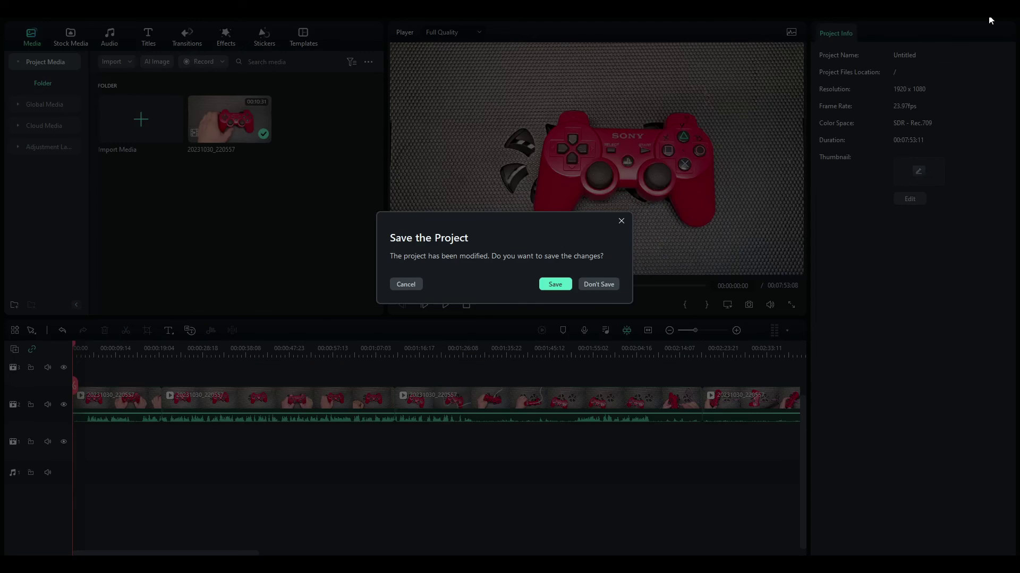
left_click(602, 285)
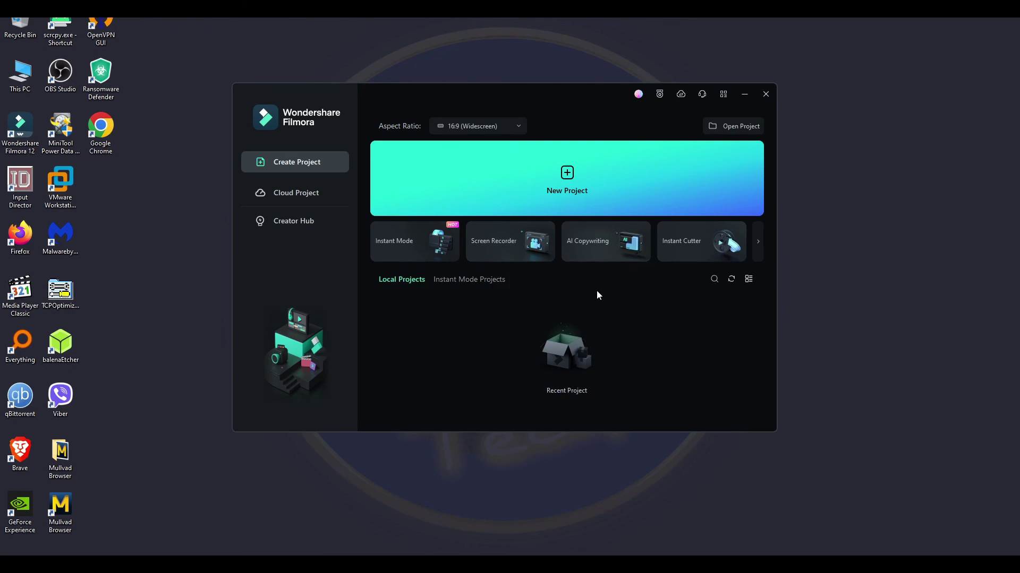